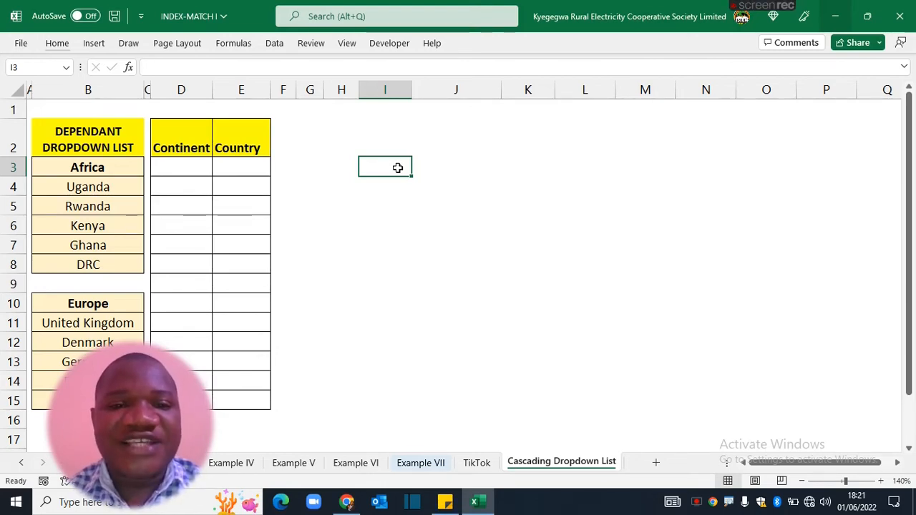
Choose Africa in D3 and Europe in D4 from the existing Continent dropdowns
click(182, 167)
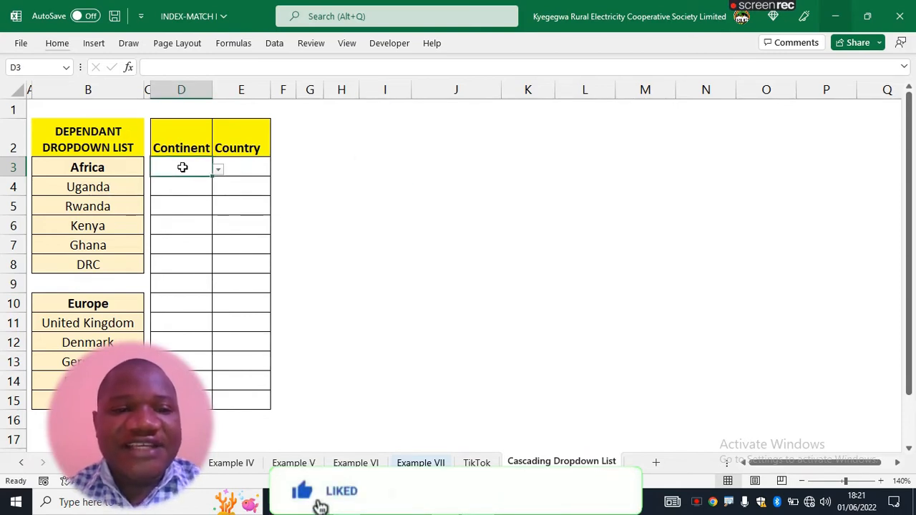
click(219, 172)
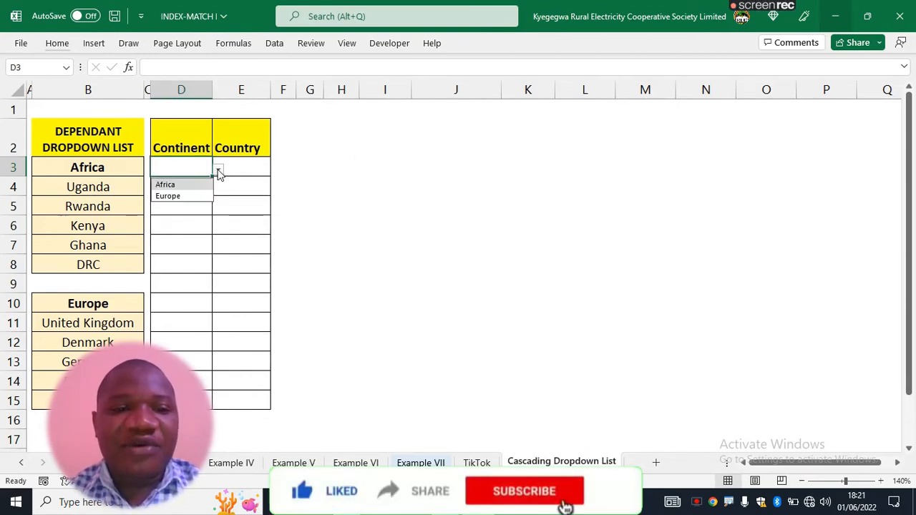
click(175, 184)
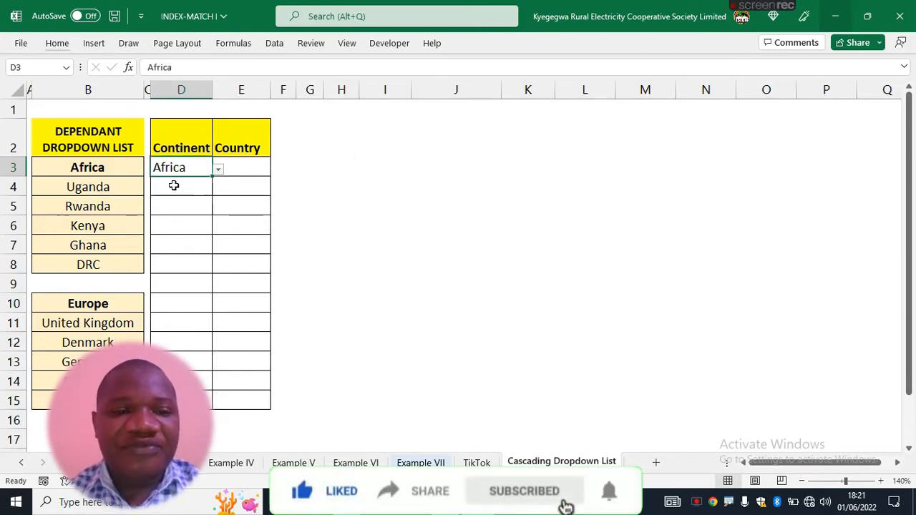
click(251, 165)
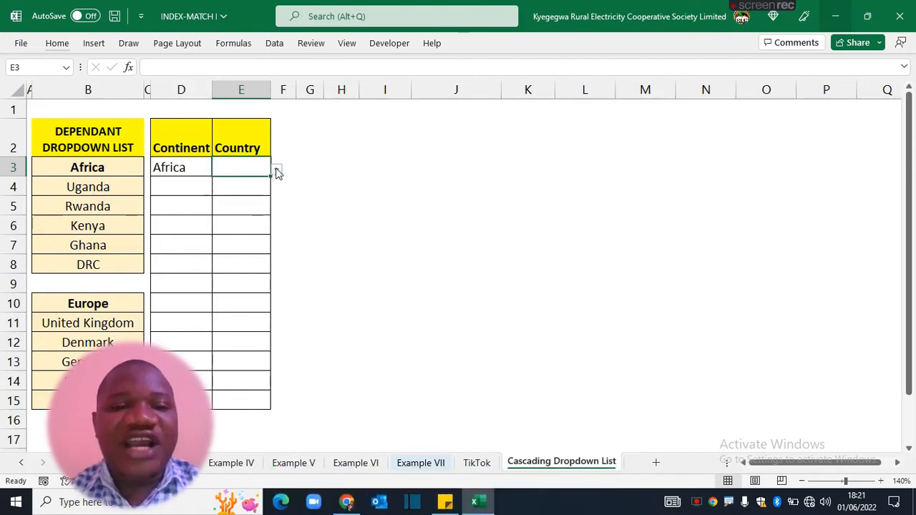
click(184, 188)
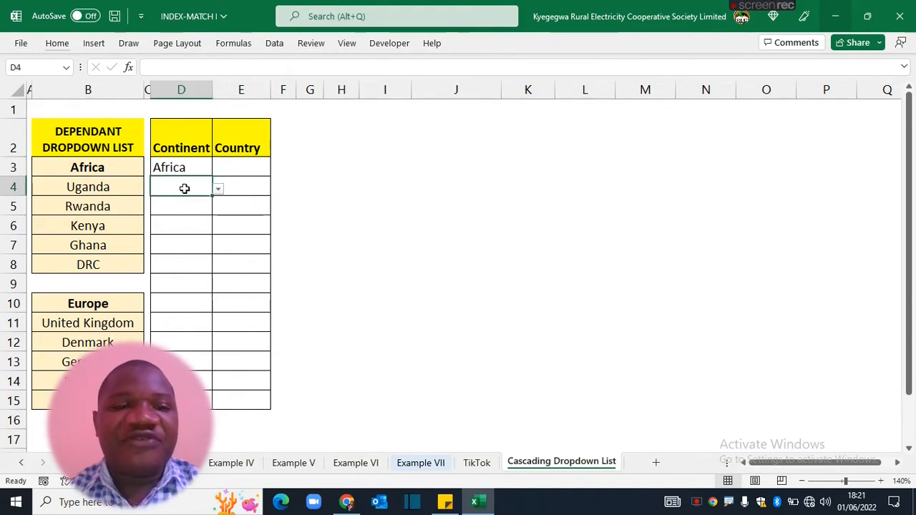
click(218, 189)
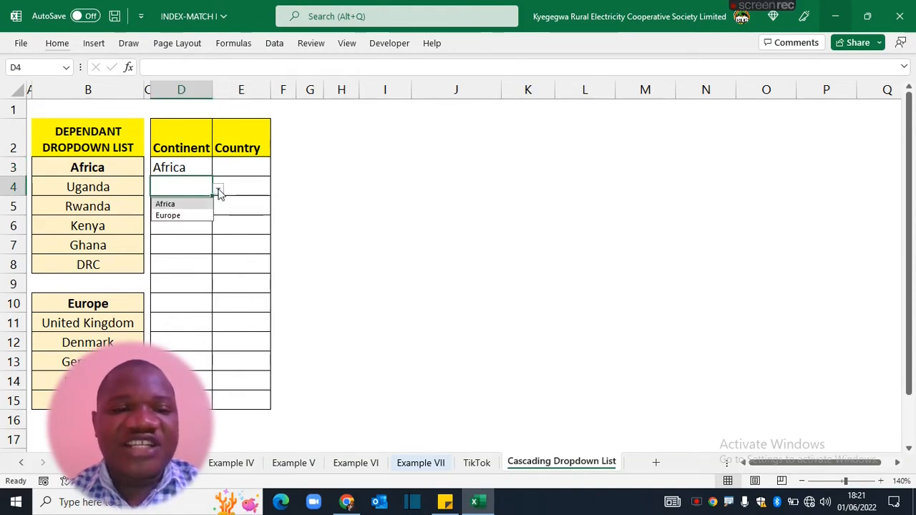
click(169, 216)
click(243, 185)
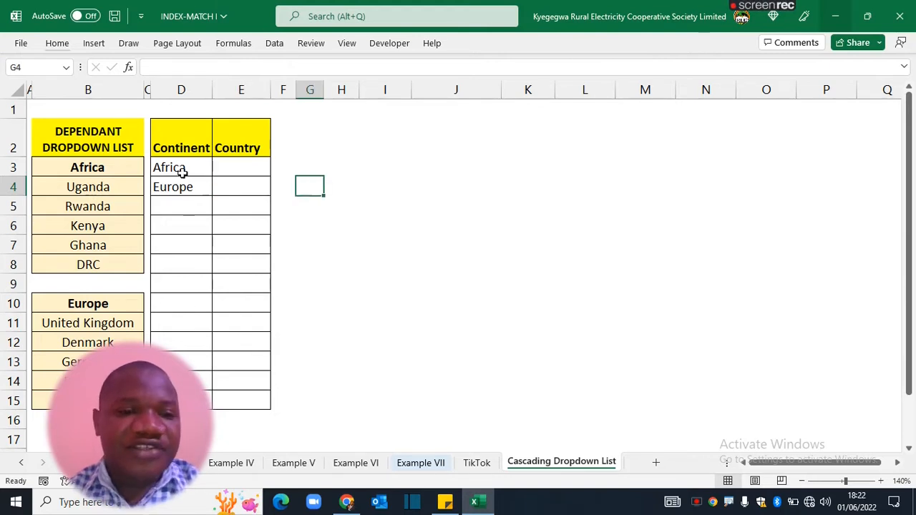
Choose Uganda in E3 for Africa and Germany in E4 for Europe from the existing Country dropdowns
click(174, 169)
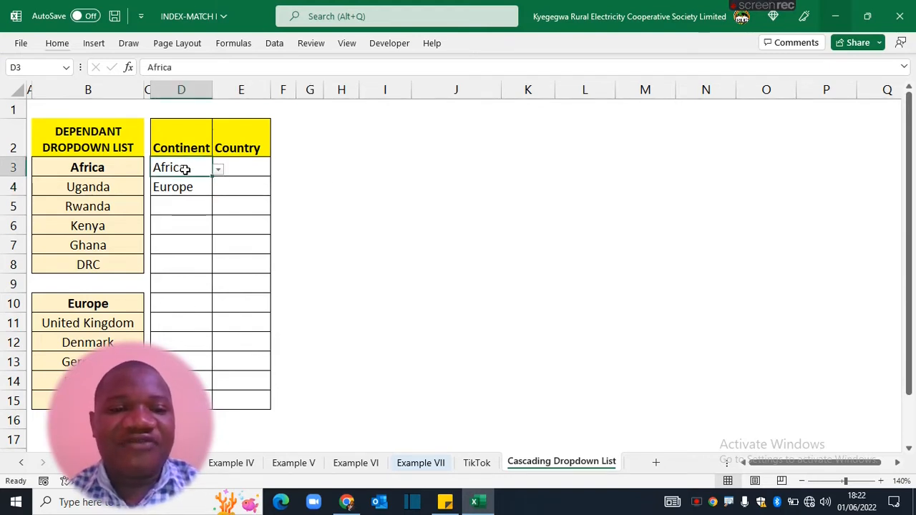
click(243, 166)
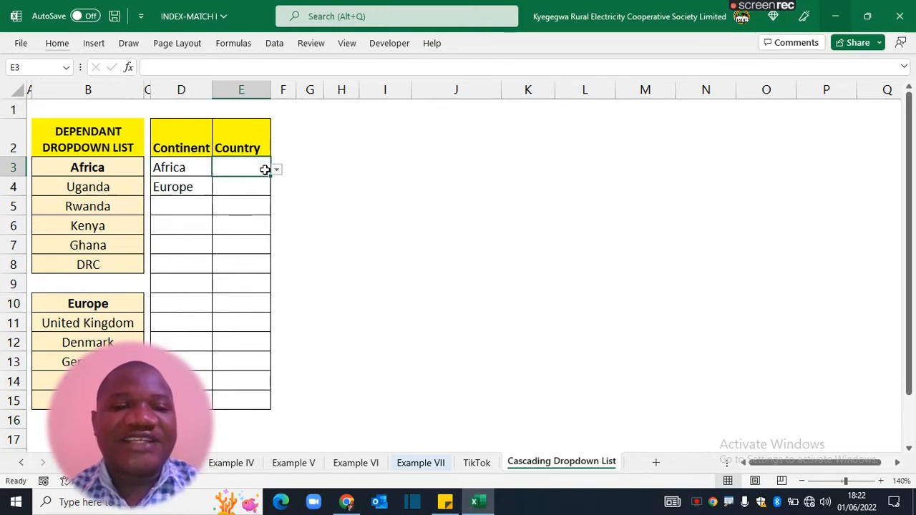
click(276, 170)
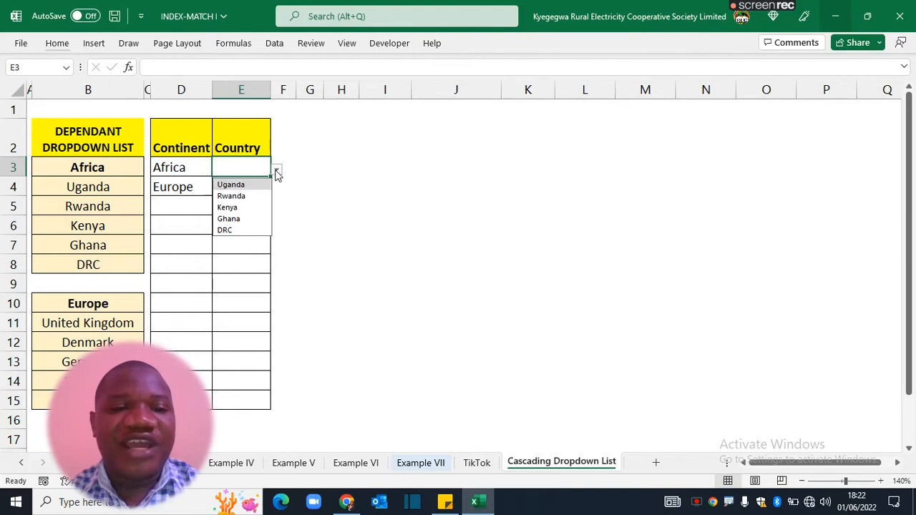
click(229, 185)
click(178, 187)
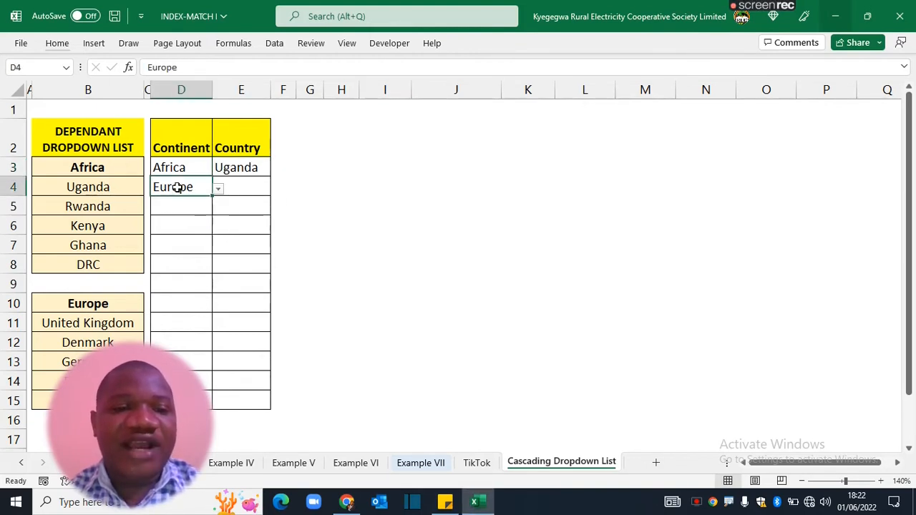
click(241, 188)
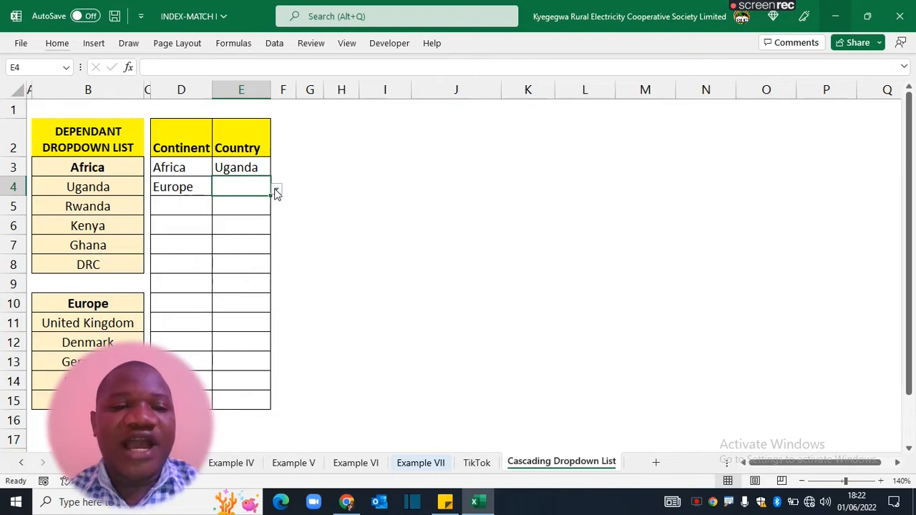
click(276, 192)
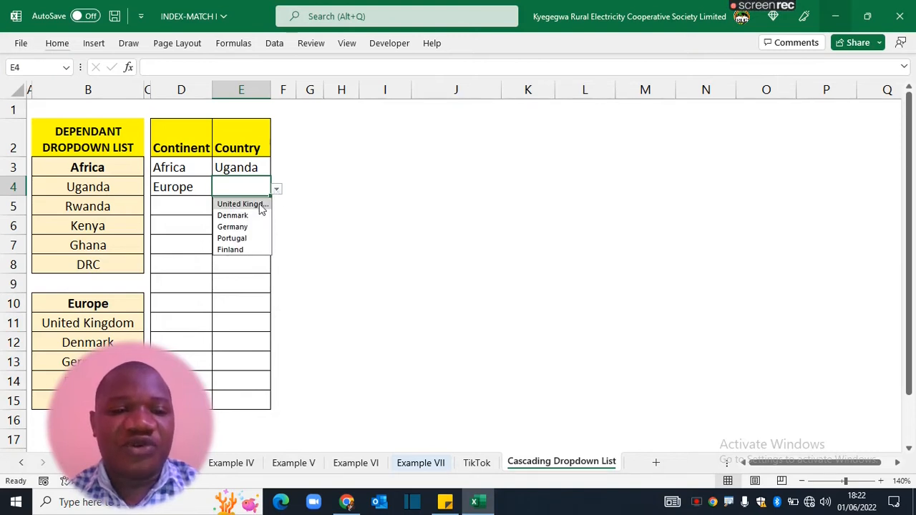
click(231, 226)
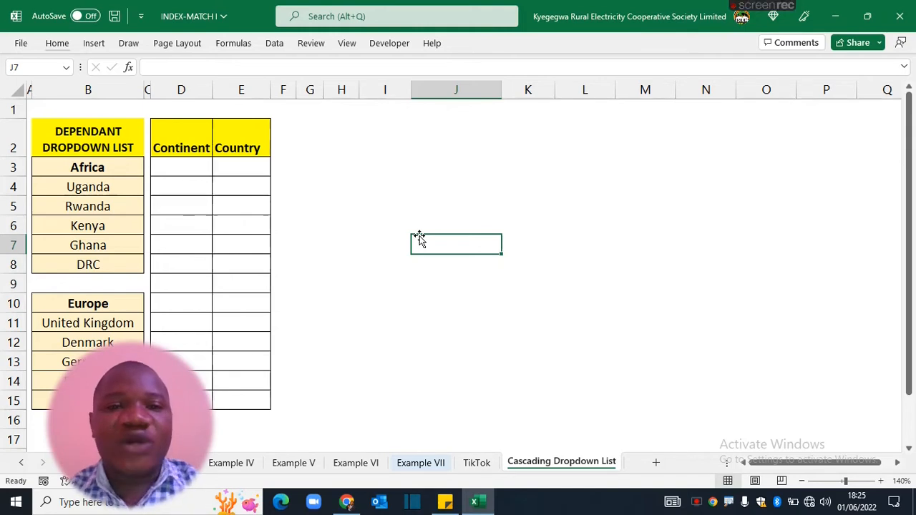
Name the range of African countries, B4:B8, Africa
drag(107, 188, 105, 257)
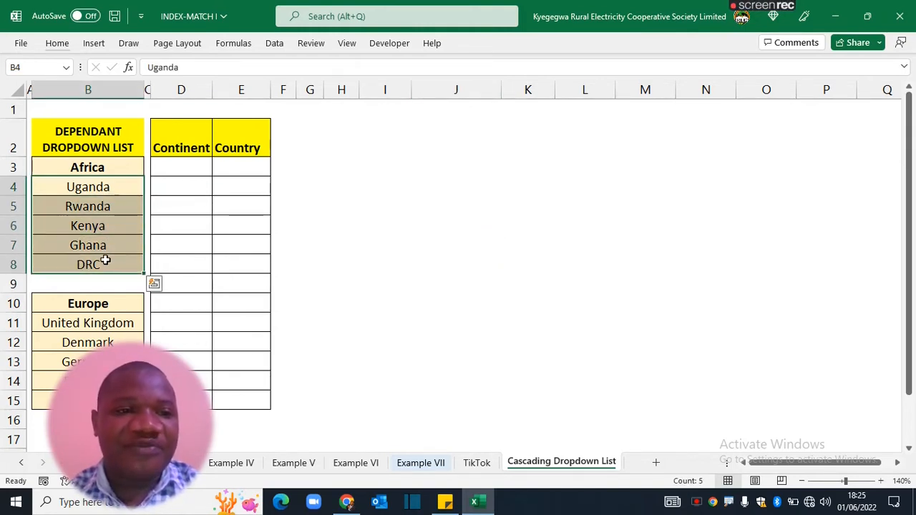
click(27, 66)
text(Africa)
key(Return)
Name the range of European countries, B11:B15, Europe
drag(63, 323, 62, 401)
click(36, 67)
text(Europe)
key(Return)
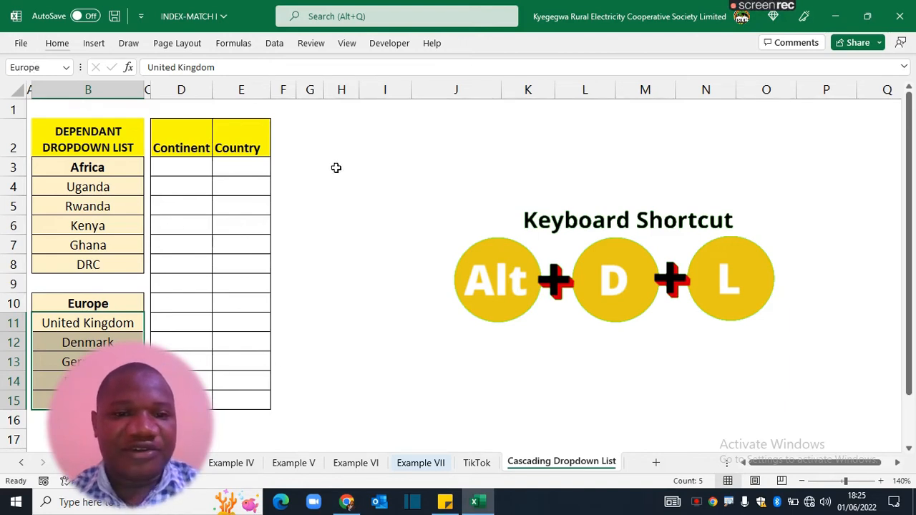
click(309, 224)
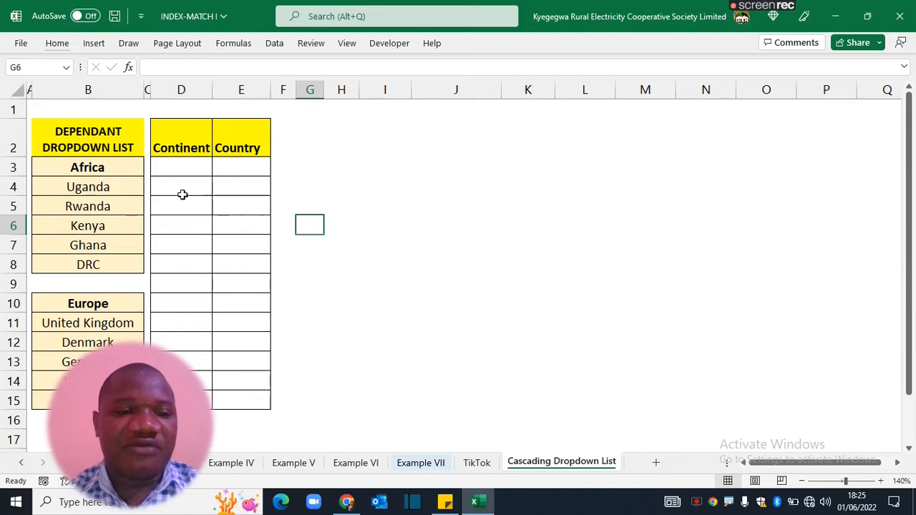
Apply a data validation list with the source Africa,Europe to the Continent cells D3:D15
drag(176, 168, 191, 398)
key(alt+d)
key(l)
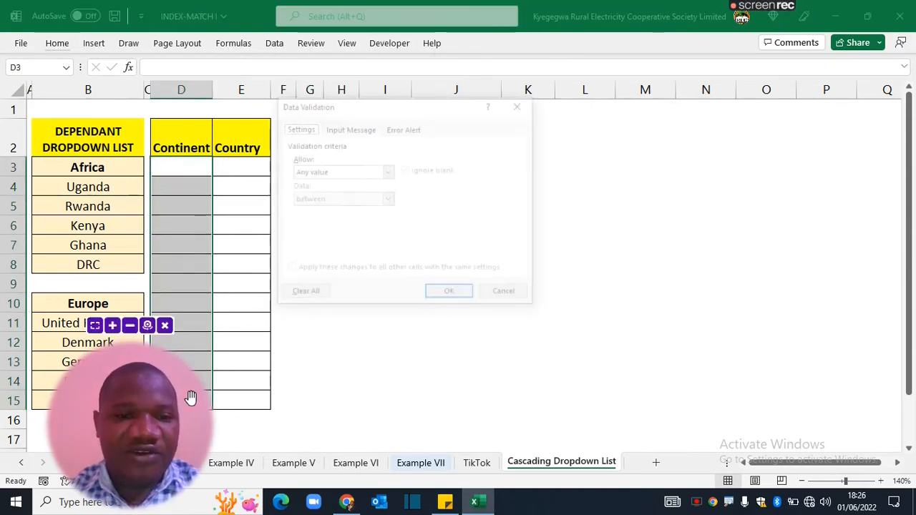
drag(353, 106, 109, 134)
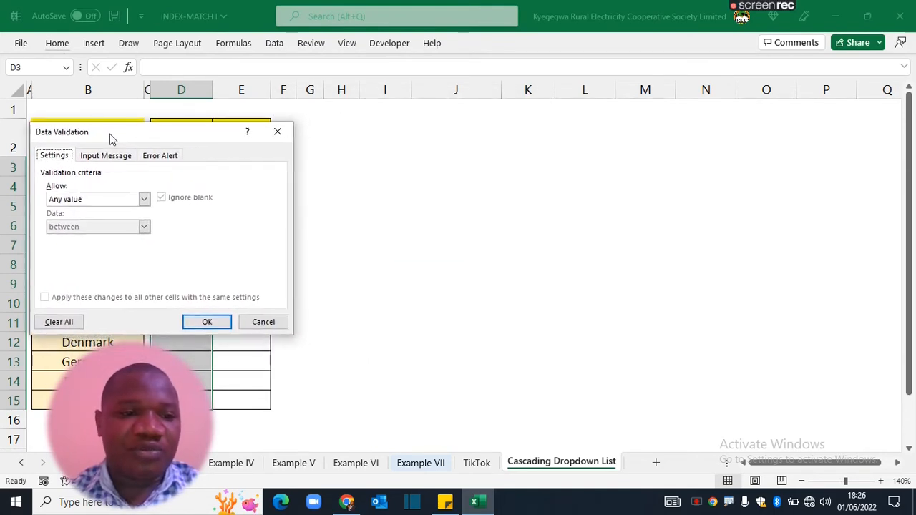
click(143, 199)
click(55, 237)
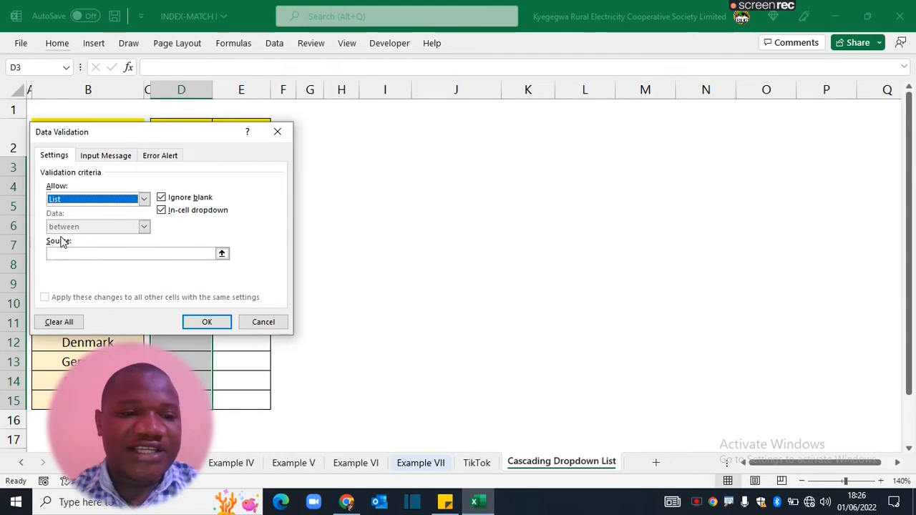
click(73, 255)
text(Africa,Europe)
drag(85, 138, 84, 153)
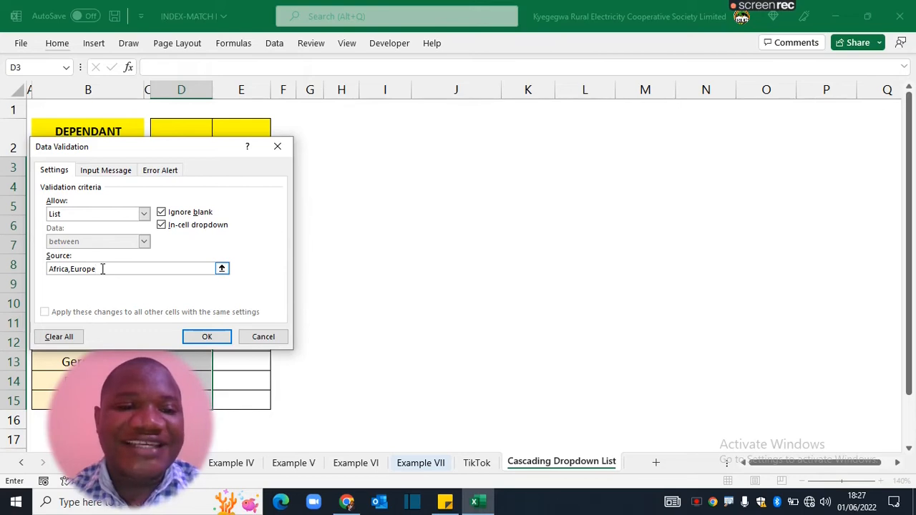
click(194, 336)
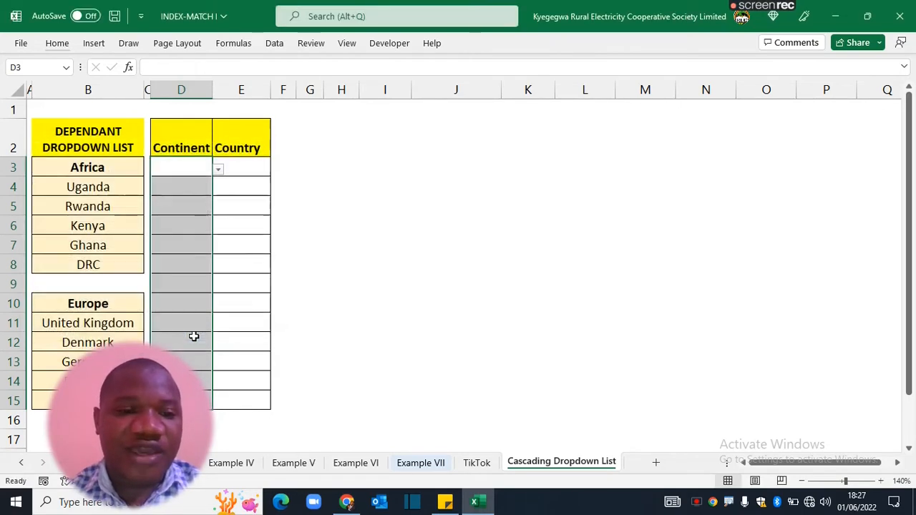
Pick Africa in D3 and Europe in D4 from the new Continent dropdowns
click(217, 170)
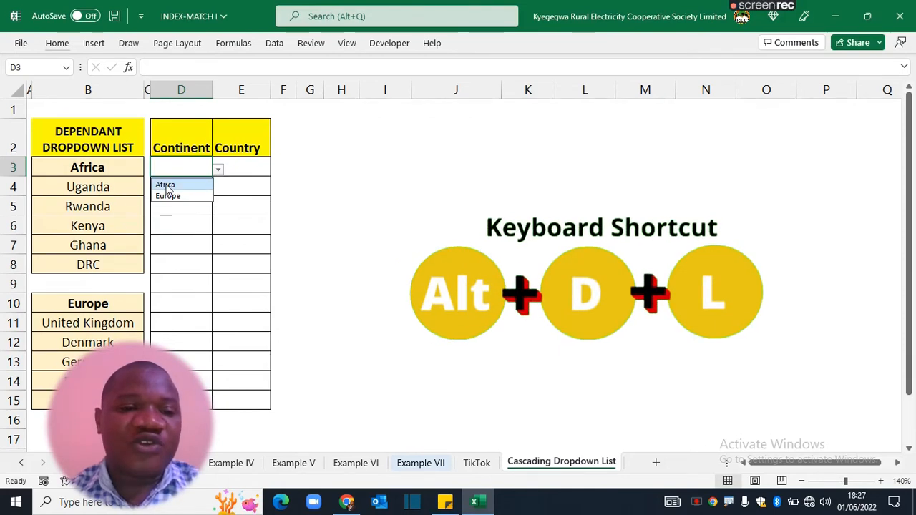
click(166, 186)
click(168, 186)
click(218, 189)
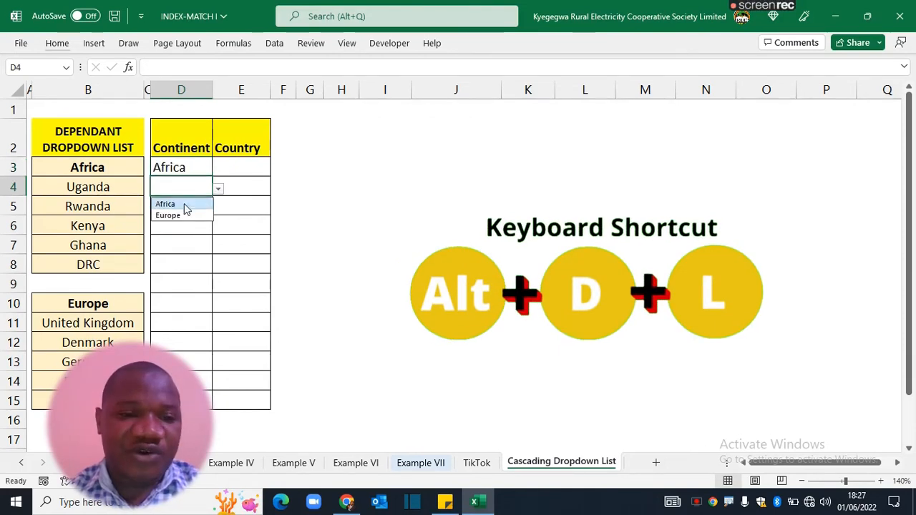
click(186, 215)
click(232, 188)
Start a data validation rule for the Country cells E3:E15 that allows a List
drag(241, 165, 240, 401)
key(alt+a)
key(v)
key(v)
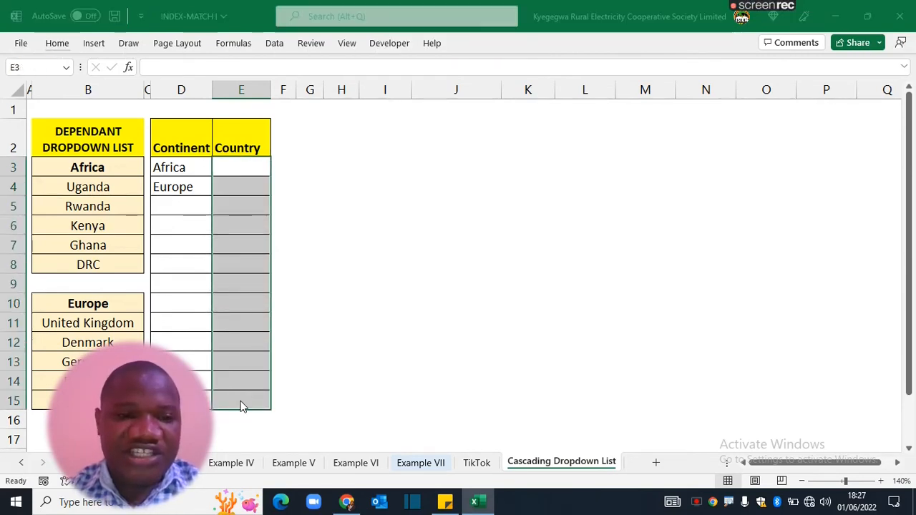
drag(138, 147, 136, 138)
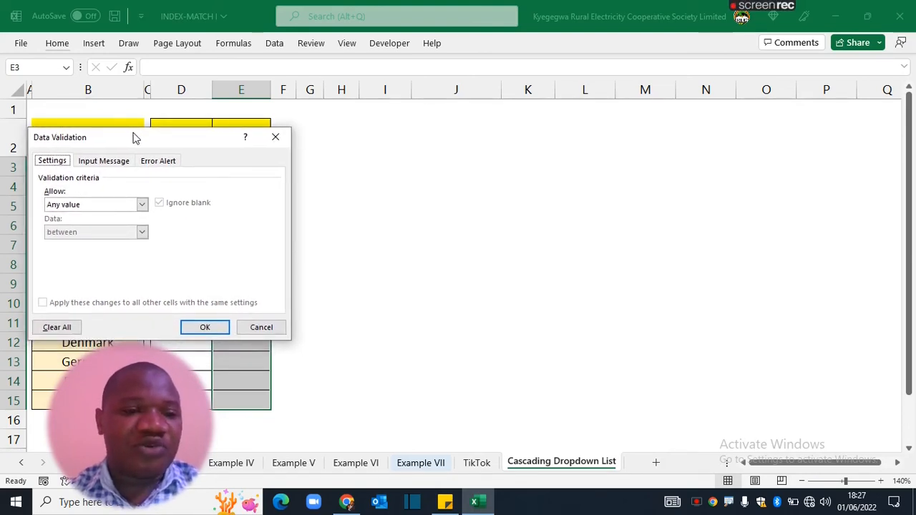
click(141, 205)
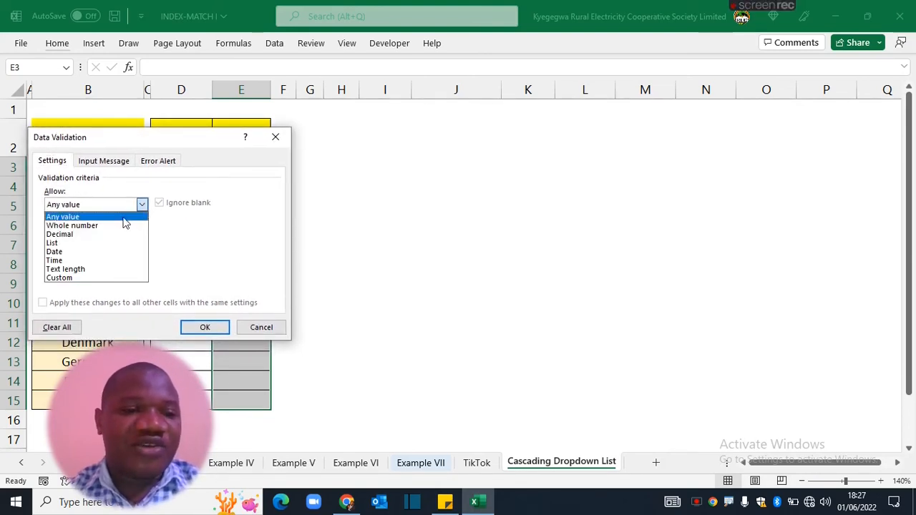
click(62, 244)
Set the list source to =INDIRECT(D3) with a relative cell reference and apply the validation rule
click(66, 259)
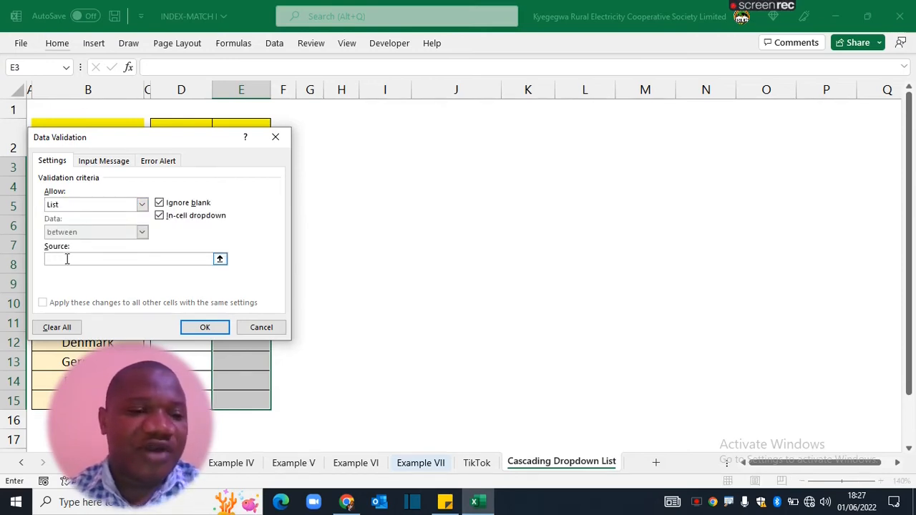
text(=INDIRECT()
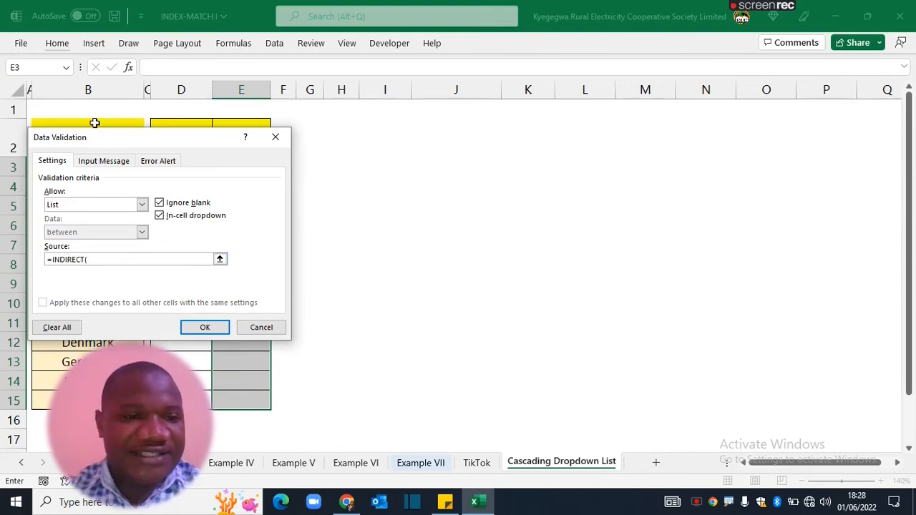
drag(101, 136, 98, 302)
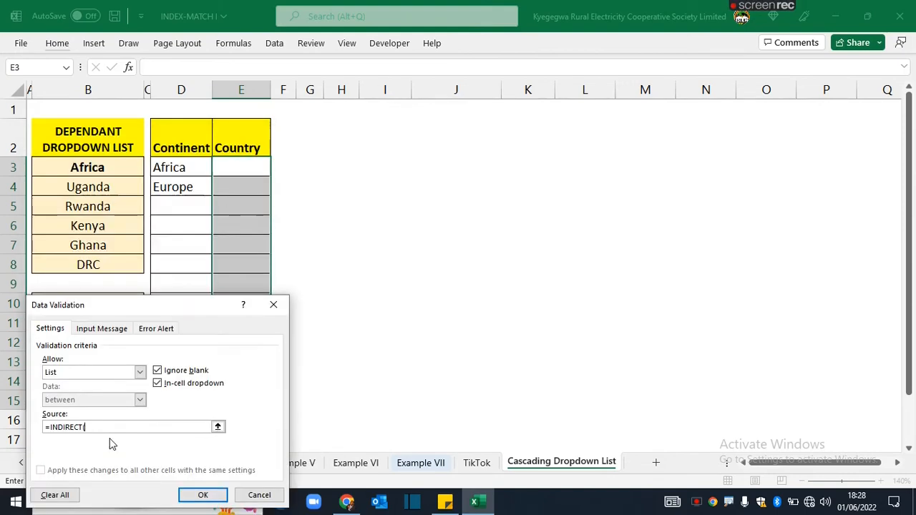
click(180, 169)
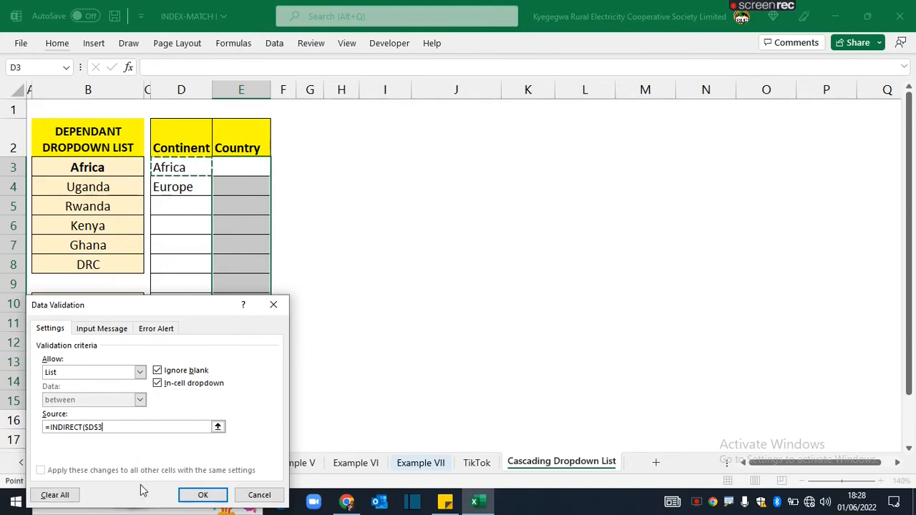
key(F4)
key(F4)
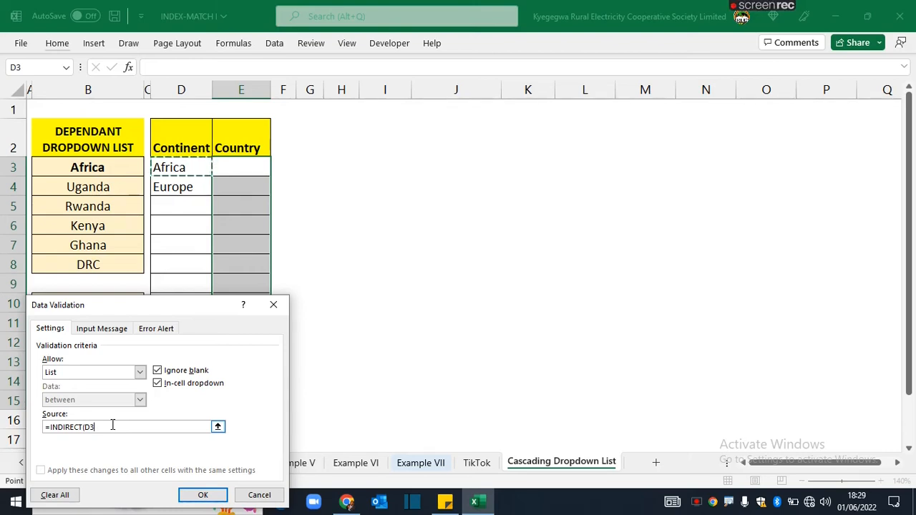
text())
click(203, 495)
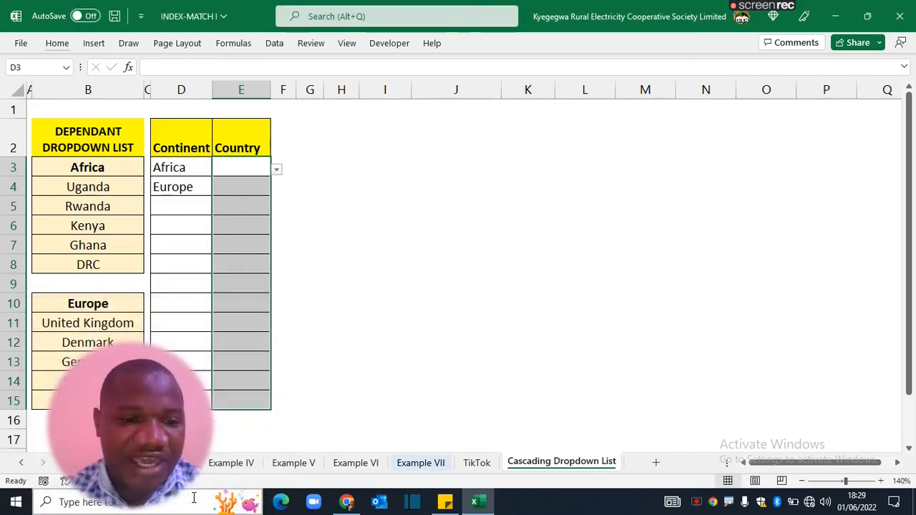
Test the Country dropdown for the Africa row by picking Rwanda in E3
click(205, 178)
click(179, 166)
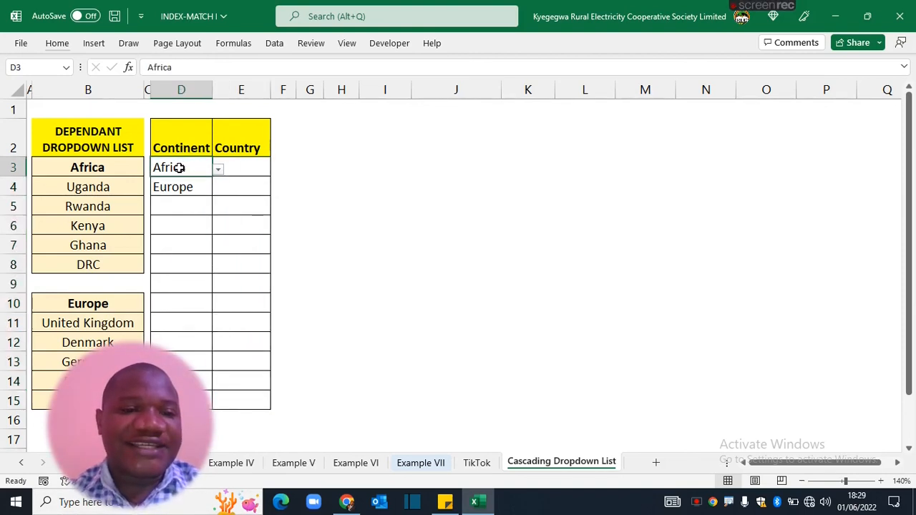
click(235, 169)
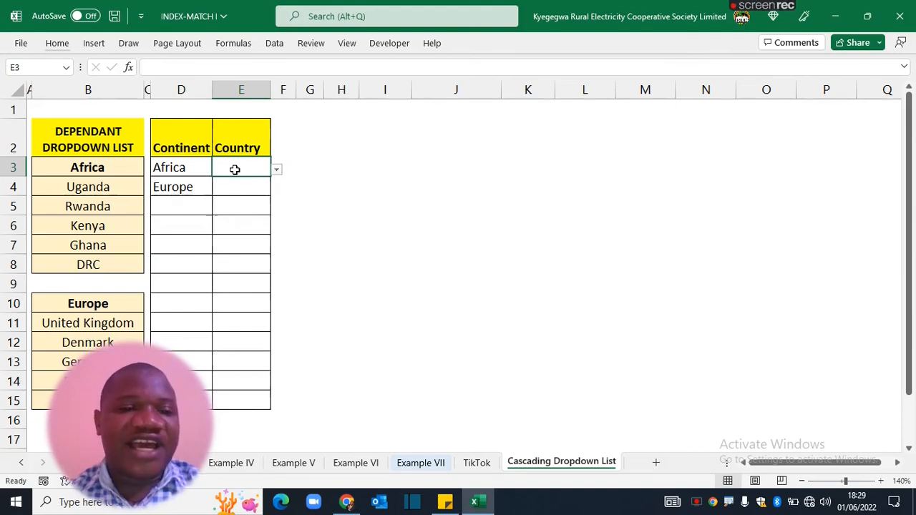
click(276, 170)
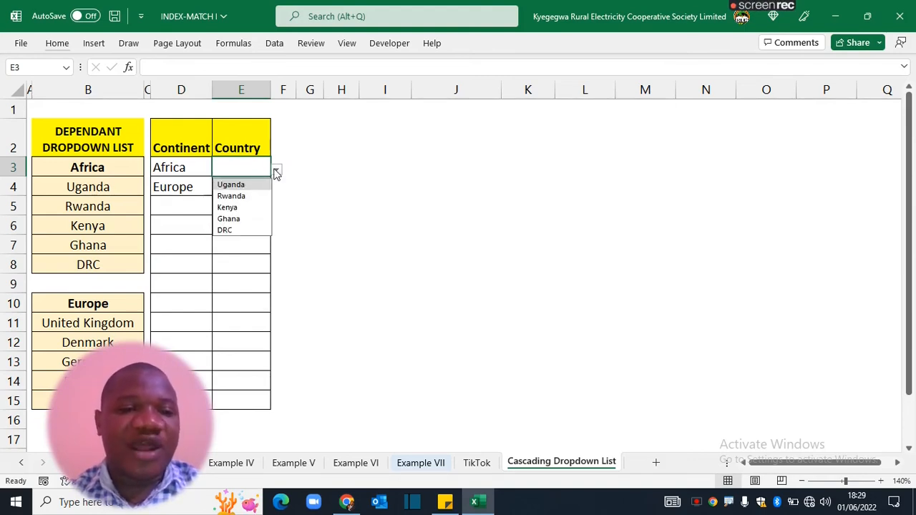
click(223, 195)
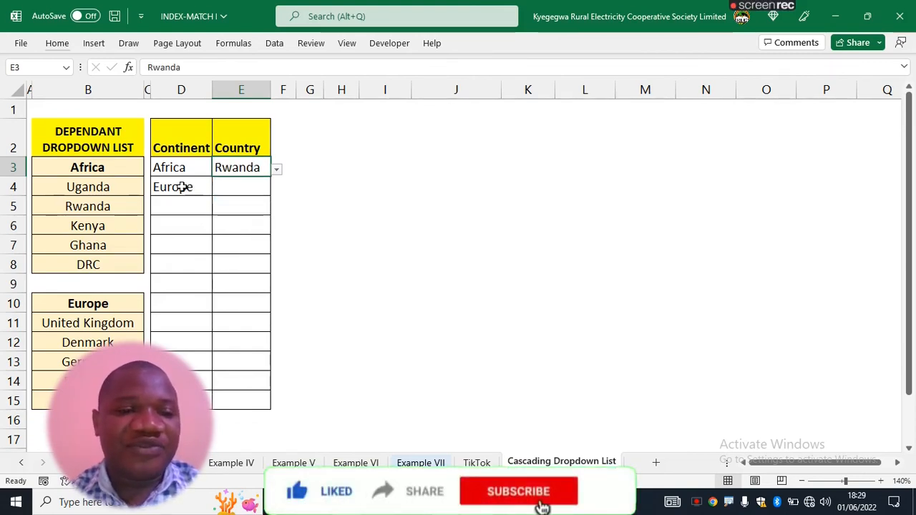
Test the Country dropdown for the Europe row by picking Germany in E4
click(179, 187)
click(242, 184)
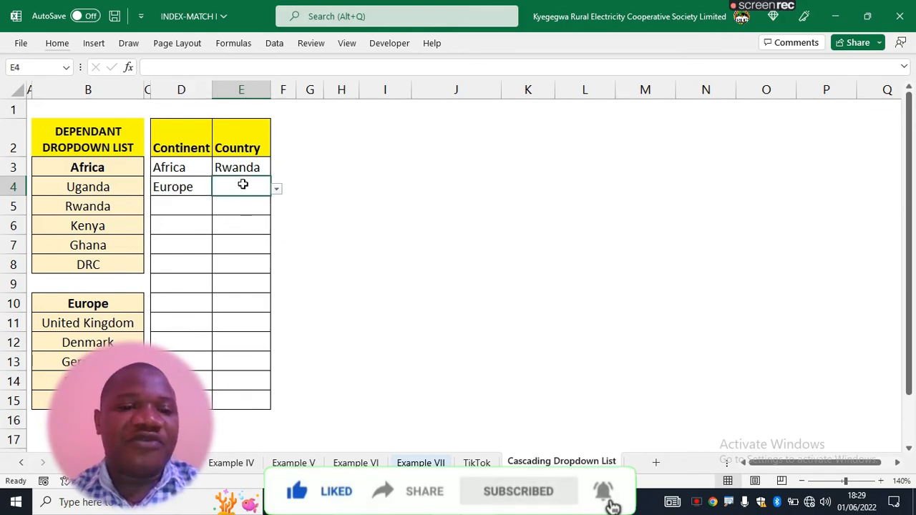
click(277, 190)
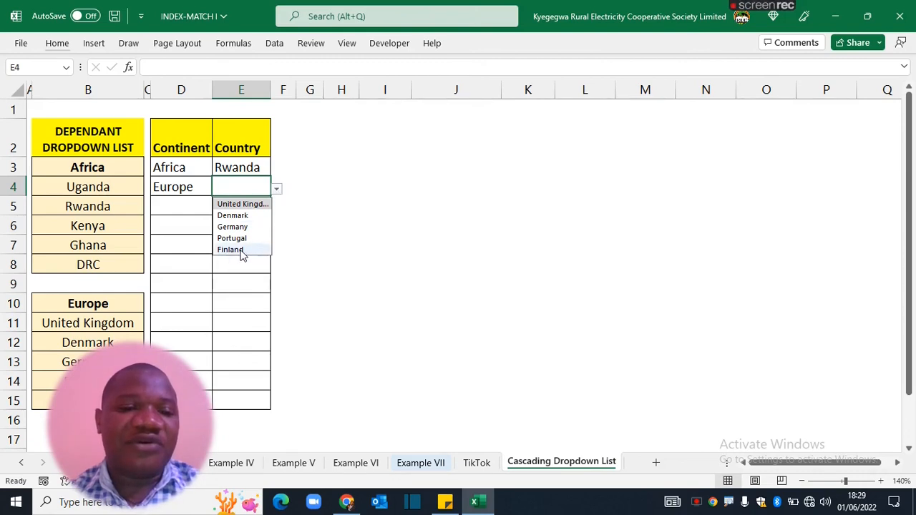
click(233, 227)
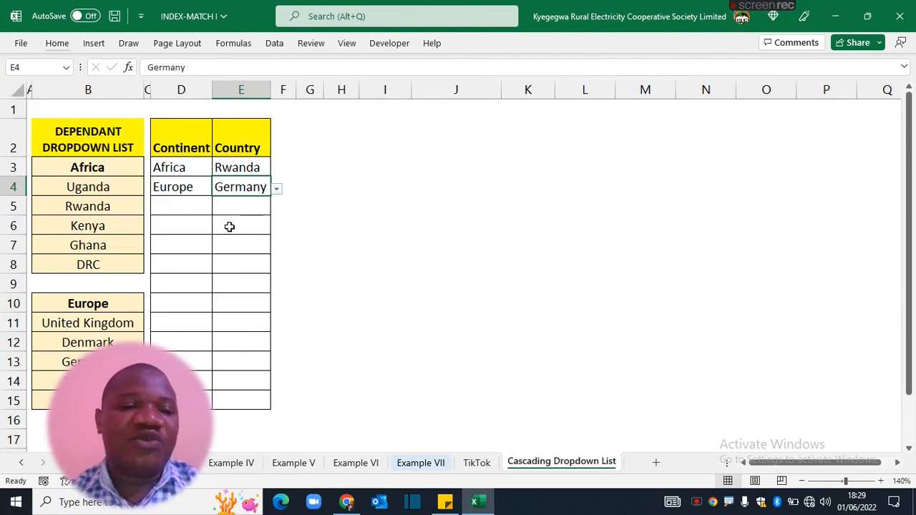
Fill rows 5 and 6 from the dropdowns with Africa and Rwanda, and Europe and Denmark
click(182, 207)
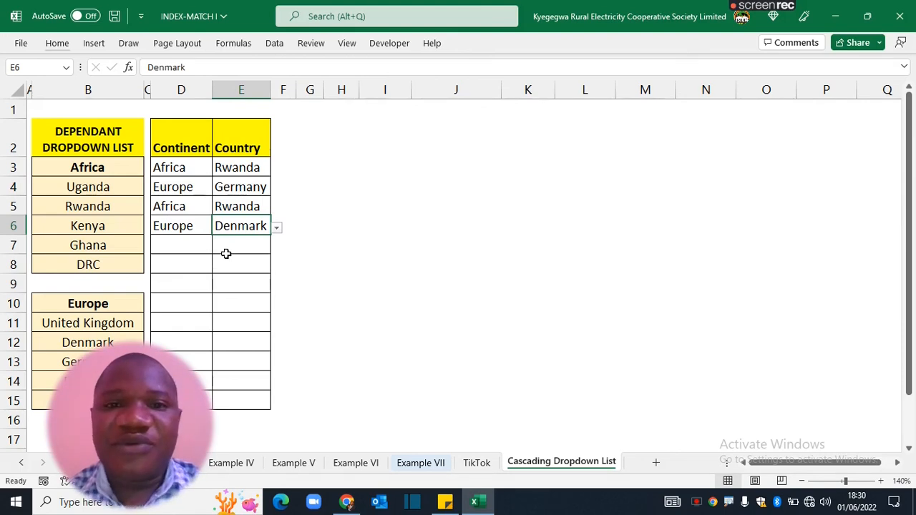